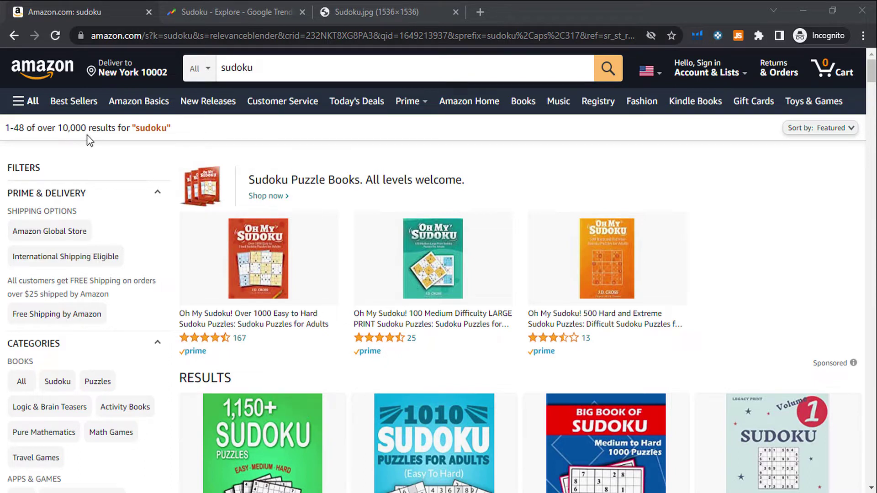
- Check Amazon's result count for "sudoku" and the five-year United States interest in Sudoku on Google Trends
{"action": "left_click_drag", "start_coordinate": [86, 129], "coordinate": [60, 133]}
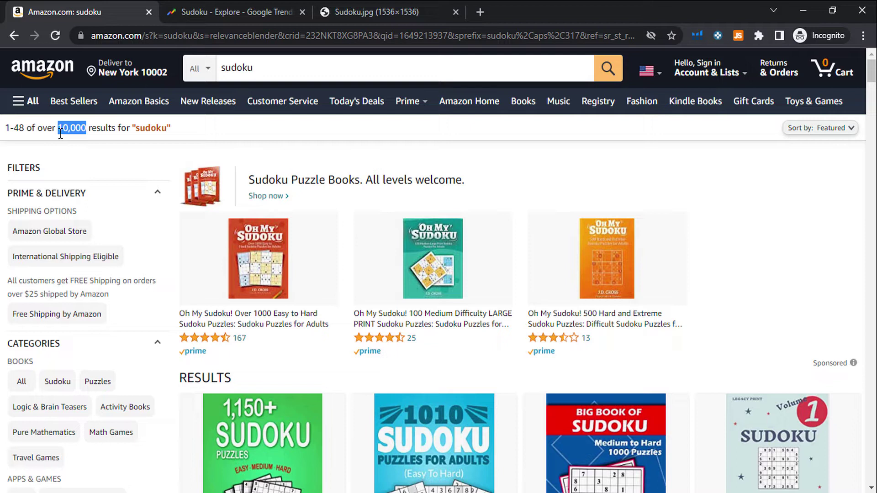
{"action": "left_click", "coordinate": [241, 7]}
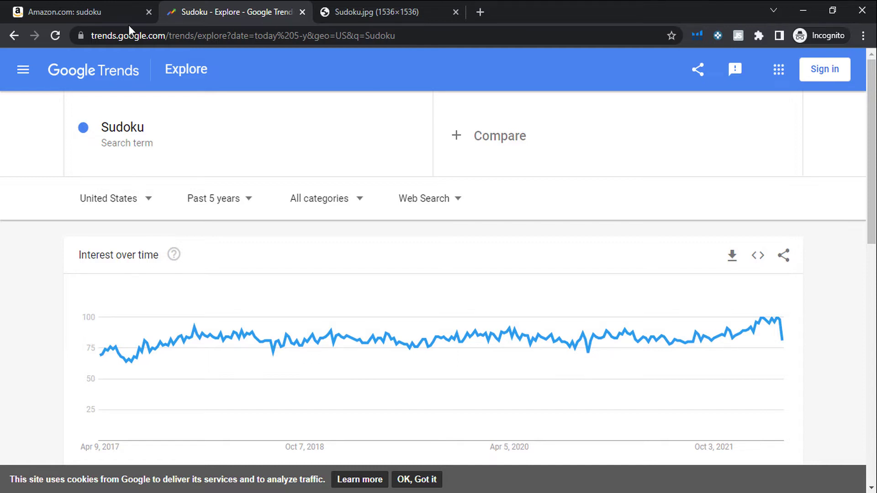
- View the sample sudoku grid image, enlarging it and returning it to fit the window
{"action": "key", "text": "ctrl+Tab"}
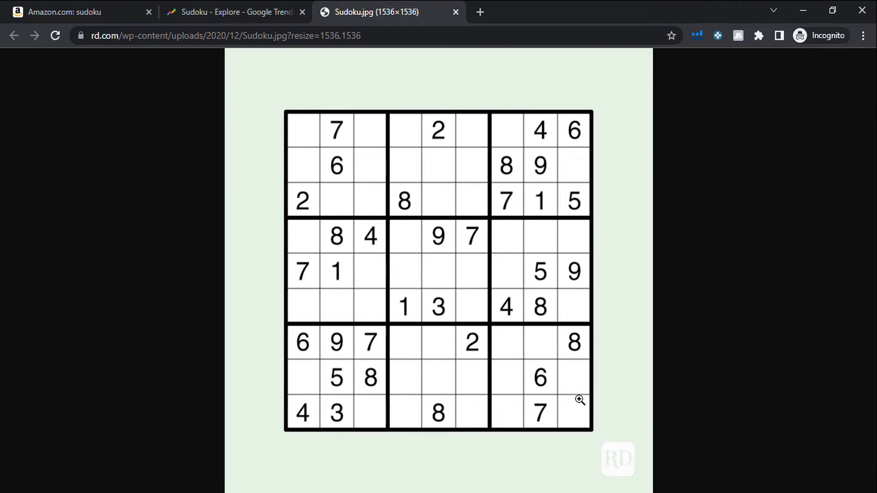
{"action": "left_click", "coordinate": [372, 201]}
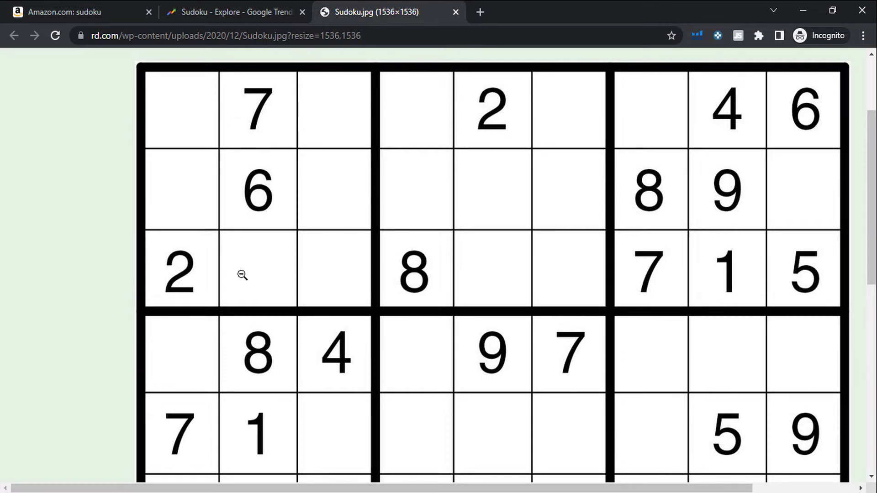
{"action": "left_click", "coordinate": [225, 253]}
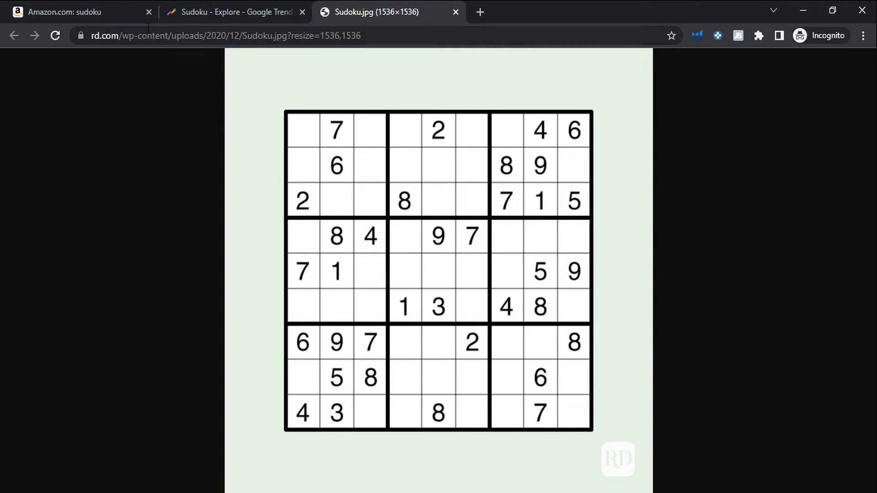
- From the Amazon sudoku results, open "Ultimate 3000+ Sudoku Puzzle Book for Adults" separately and review its price and print length
{"action": "left_click", "coordinate": [108, 6]}
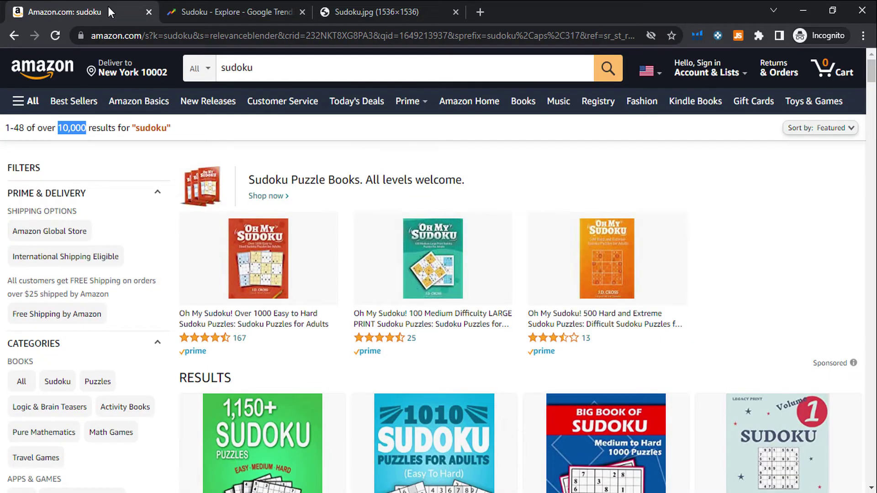
{"action": "left_click_drag", "start_coordinate": [872, 70], "coordinate": [872, 104]}
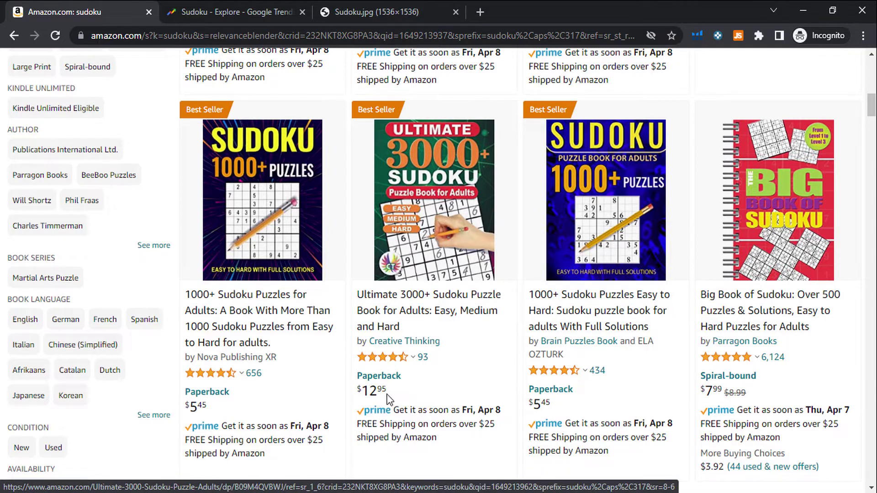
{"action": "middle_click", "coordinate": [421, 319]}
{"action": "left_click", "coordinate": [259, 8]}
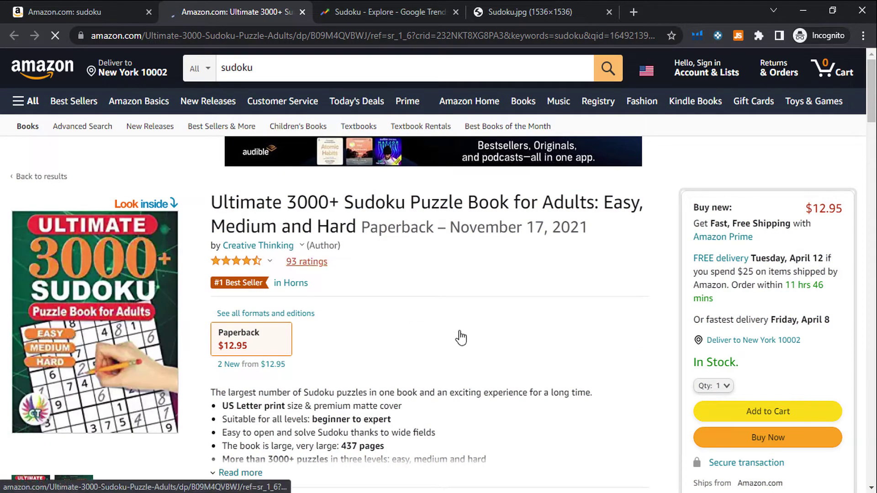
{"action": "scroll", "coordinate": [874, 98], "scroll_direction": "down", "scroll_amount": 3}
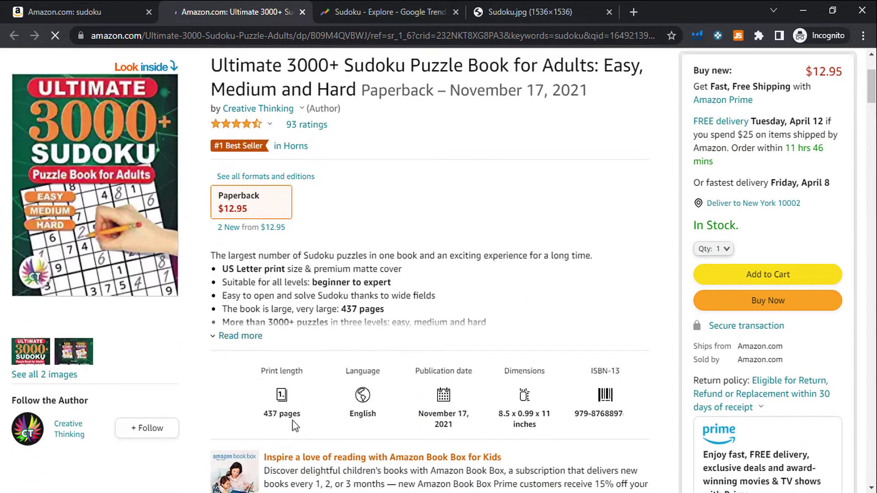
{"action": "scroll", "coordinate": [874, 98], "scroll_direction": "up", "scroll_amount": 3}
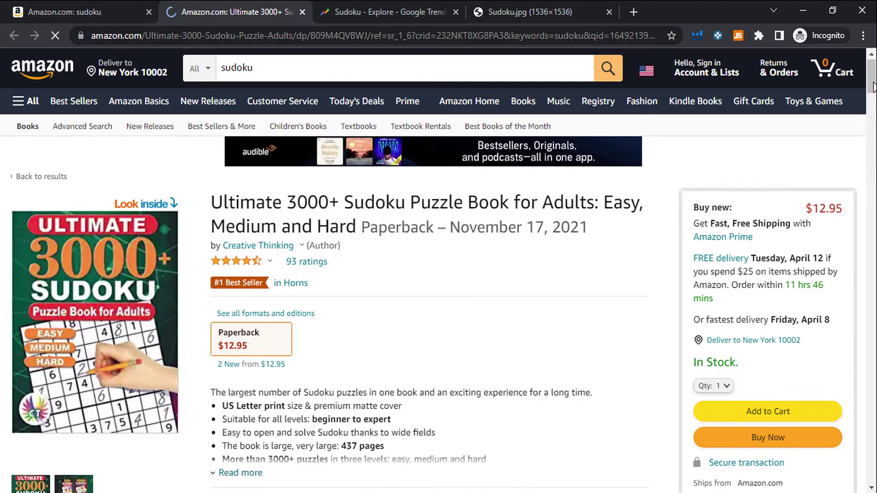
- Look through the book's sample from the contents and instructions to the easy puzzle pages, and close it
{"action": "left_click", "coordinate": [152, 204]}
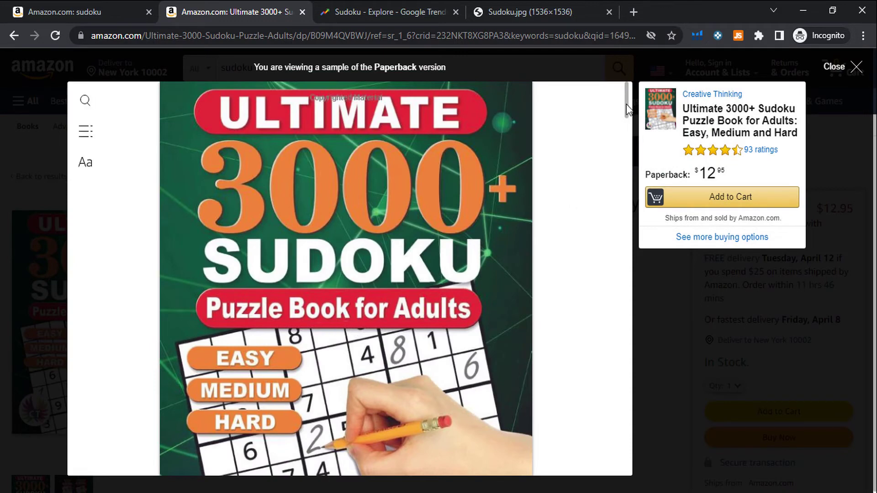
{"action": "left_click_drag", "start_coordinate": [627, 104], "coordinate": [640, 196]}
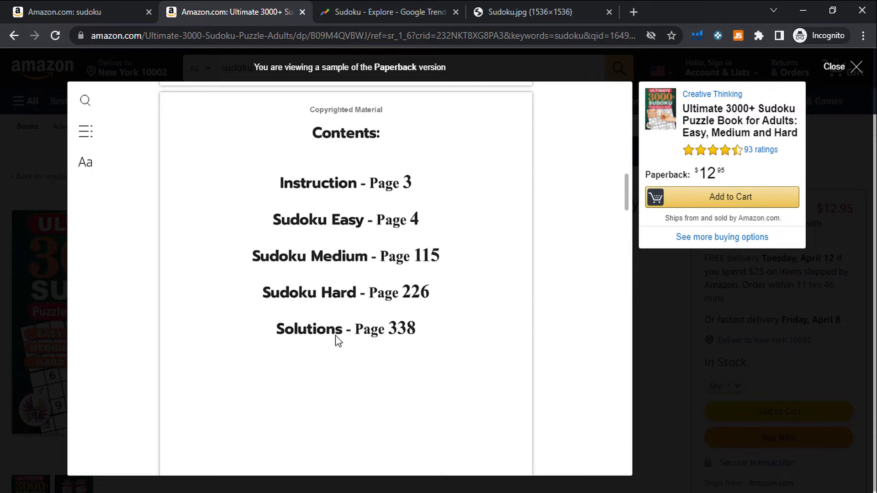
{"action": "left_click_drag", "start_coordinate": [626, 197], "coordinate": [627, 247]}
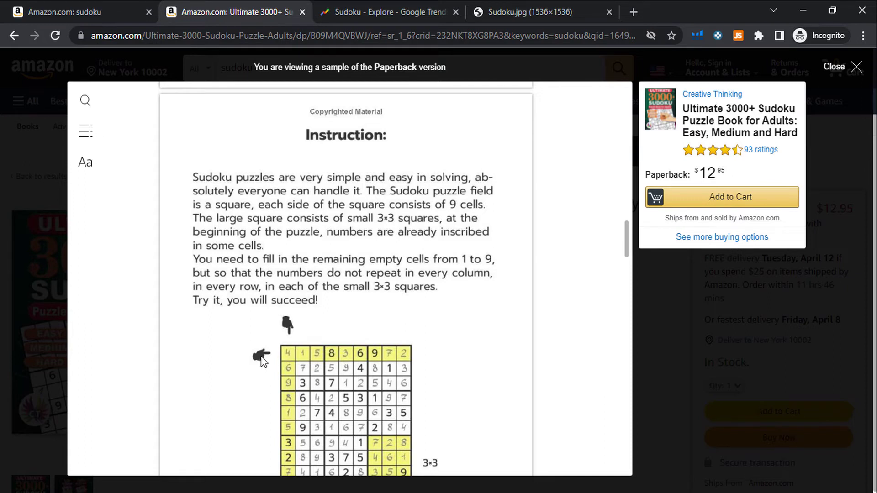
{"action": "left_click_drag", "start_coordinate": [625, 237], "coordinate": [627, 323]}
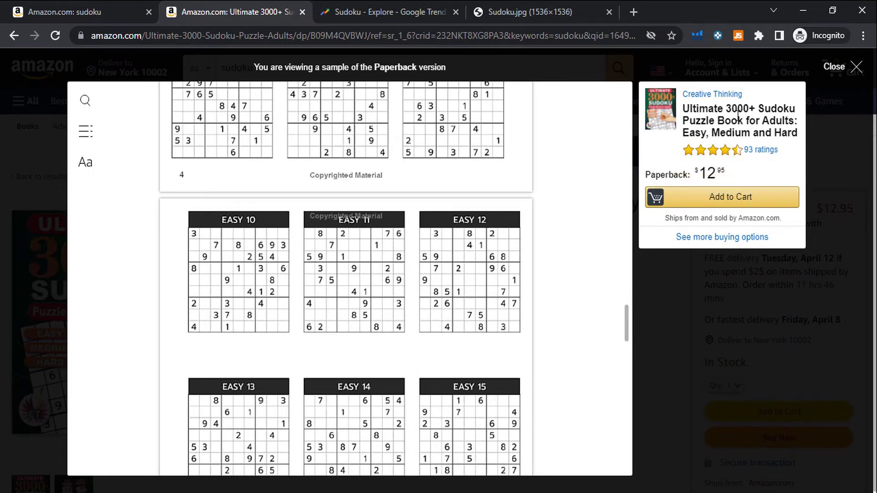
{"action": "left_click_drag", "start_coordinate": [726, 108], "coordinate": [758, 109]}
{"action": "left_click", "coordinate": [854, 68]}
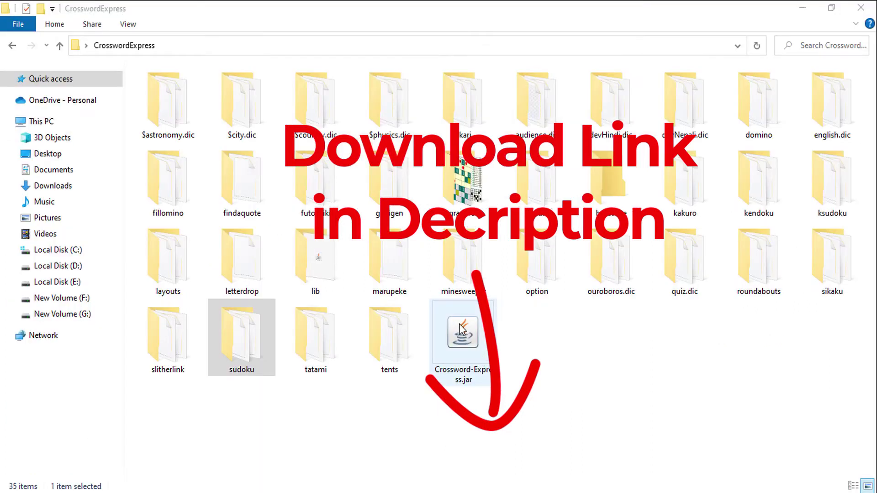
- Launch Crossword-Express.jar from the CrosswordExpress folder using Java(TM) Platform SE binary
{"action": "left_click", "coordinate": [459, 324]}
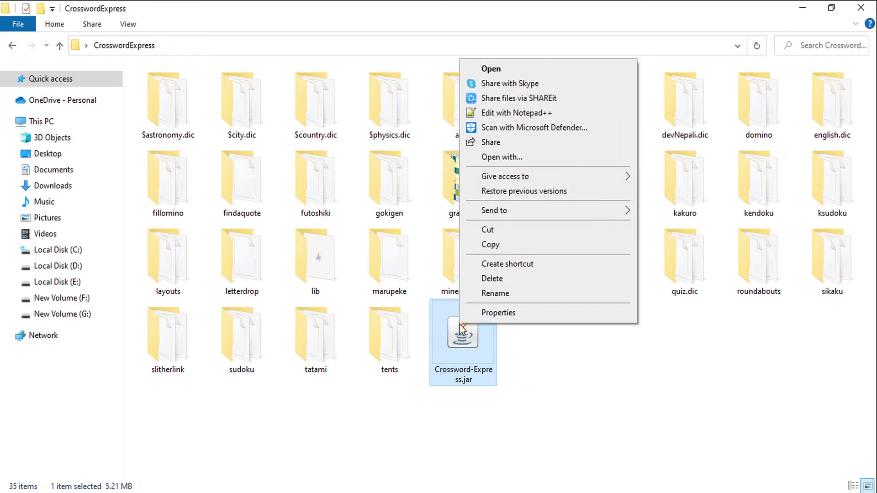
{"action": "left_click", "coordinate": [554, 164]}
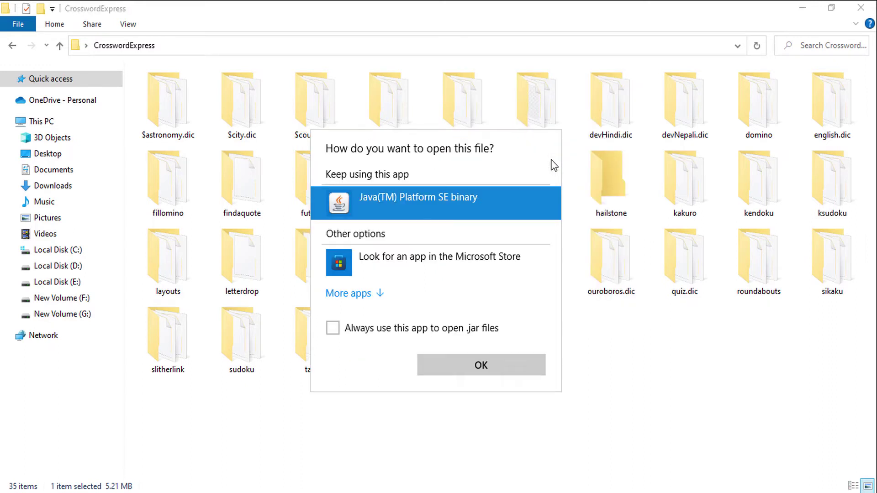
{"action": "double_click", "coordinate": [419, 204]}
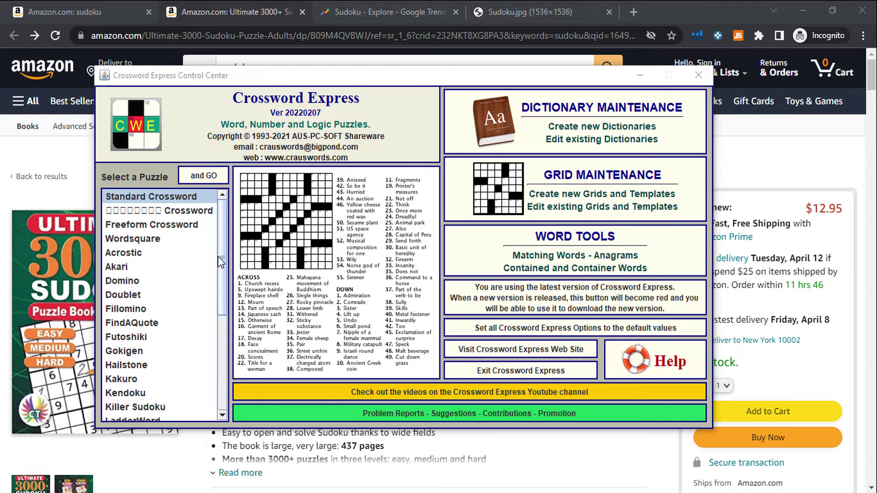
- Choose Sudoku as the puzzle type, open its builder and move the builder window clear of the book cover
{"action": "left_click_drag", "start_coordinate": [223, 257], "coordinate": [218, 350]}
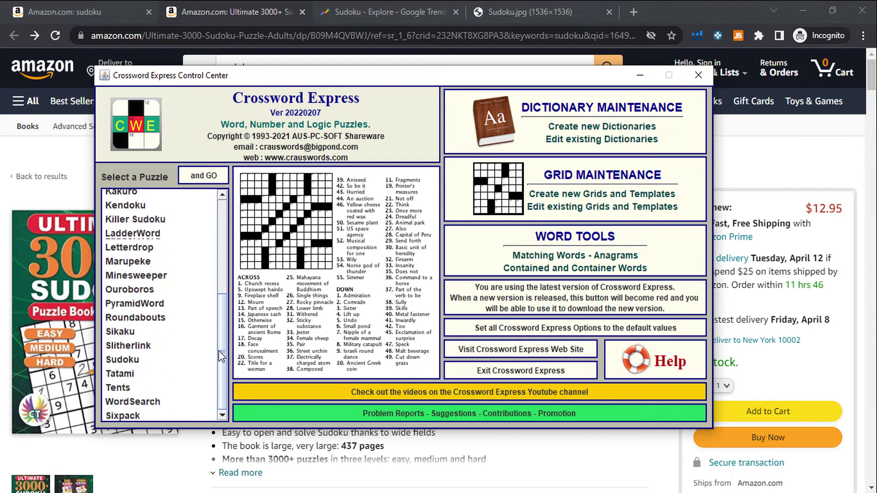
{"action": "left_click", "coordinate": [127, 361]}
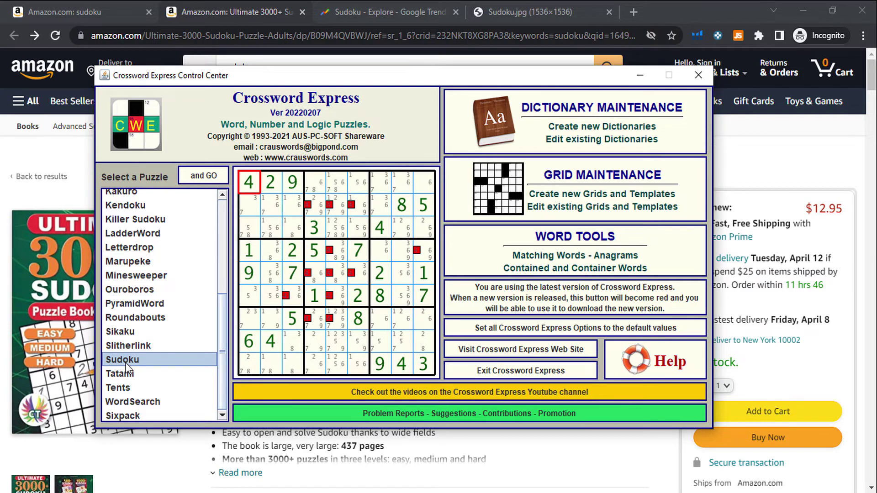
{"action": "left_click", "coordinate": [209, 175]}
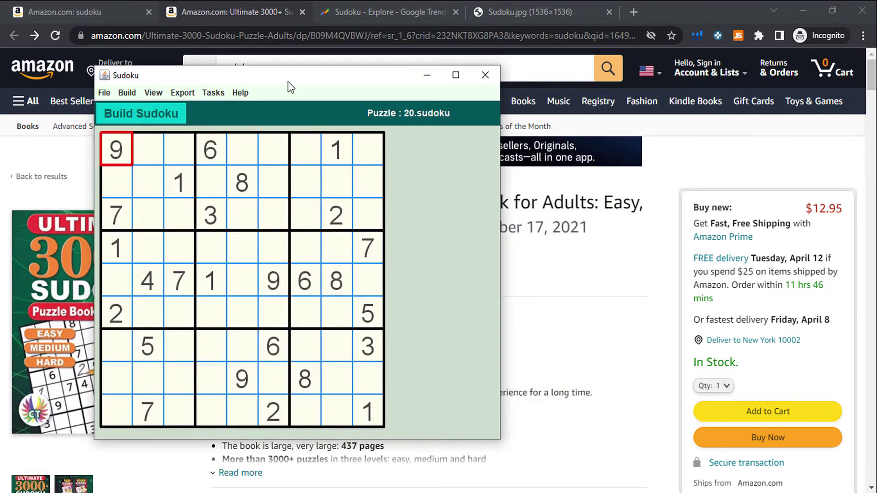
{"action": "left_click_drag", "start_coordinate": [288, 81], "coordinate": [465, 70]}
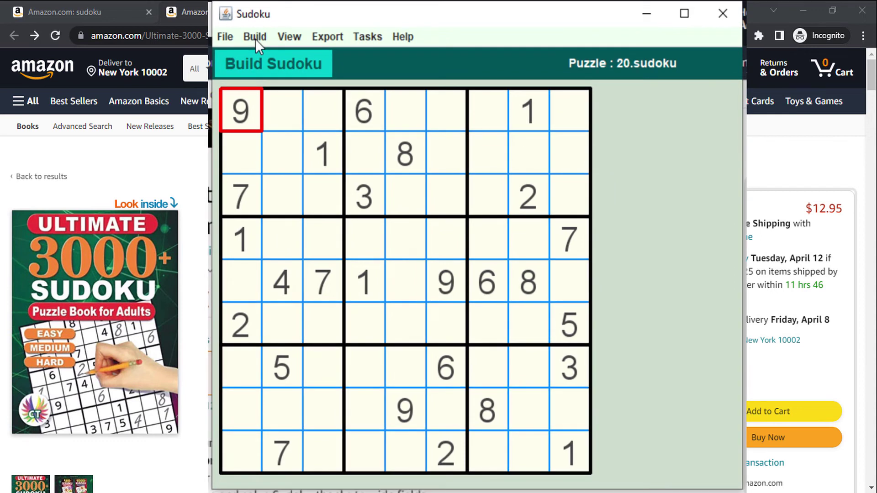
- Start a new sudoku puzzle with file name "test-9" and puzzle name "SUDOKU Puzzle : 9"
{"action": "left_click", "coordinate": [255, 37]}
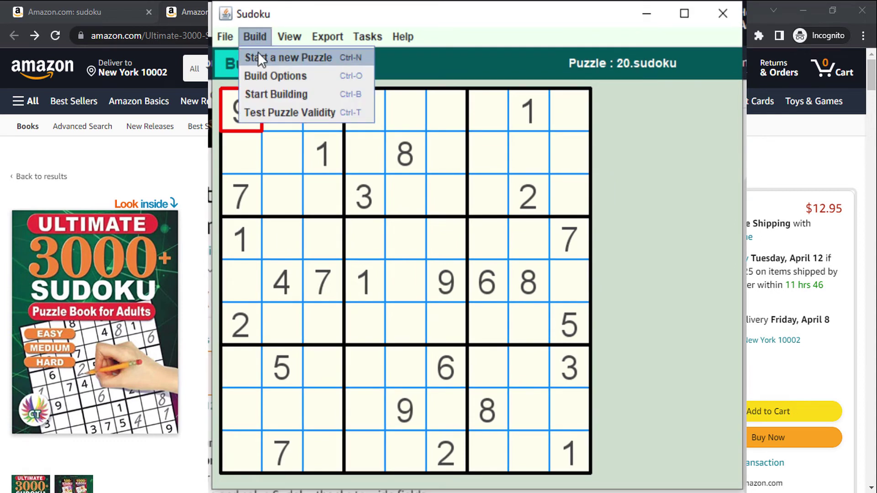
{"action": "left_click", "coordinate": [260, 57]}
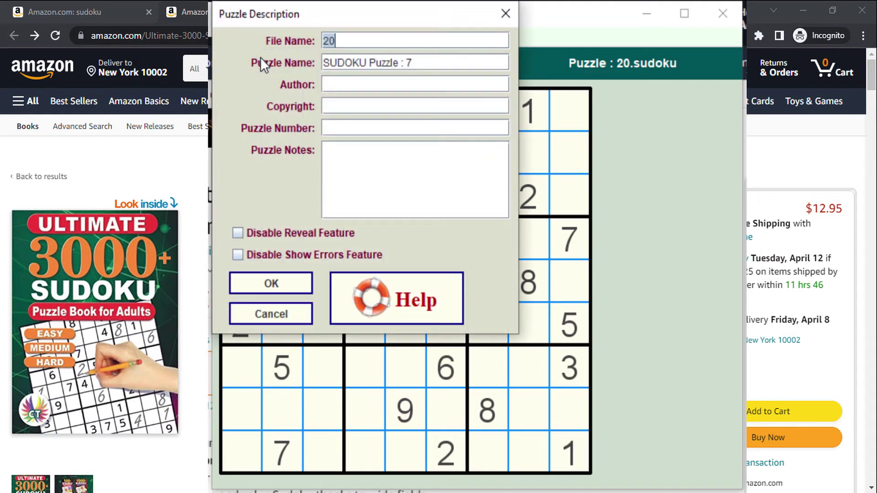
{"action": "key", "text": "BackSpace"}
{"action": "type", "text": "test-9"}
{"action": "left_click", "coordinate": [437, 61]}
{"action": "key", "text": "BackSpace"}
{"action": "type", "text": "9"}
{"action": "left_click", "coordinate": [286, 286]}
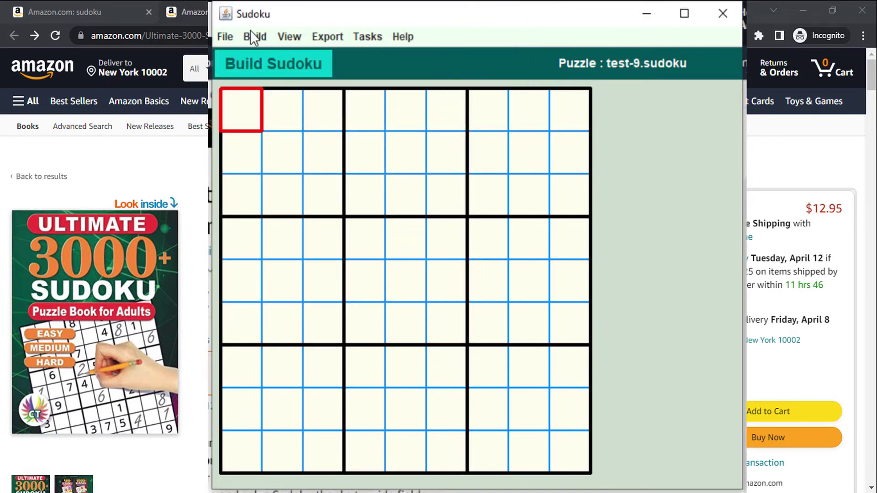
- Set the difficulty to 16 in the sudoku build options
{"action": "left_click", "coordinate": [253, 36]}
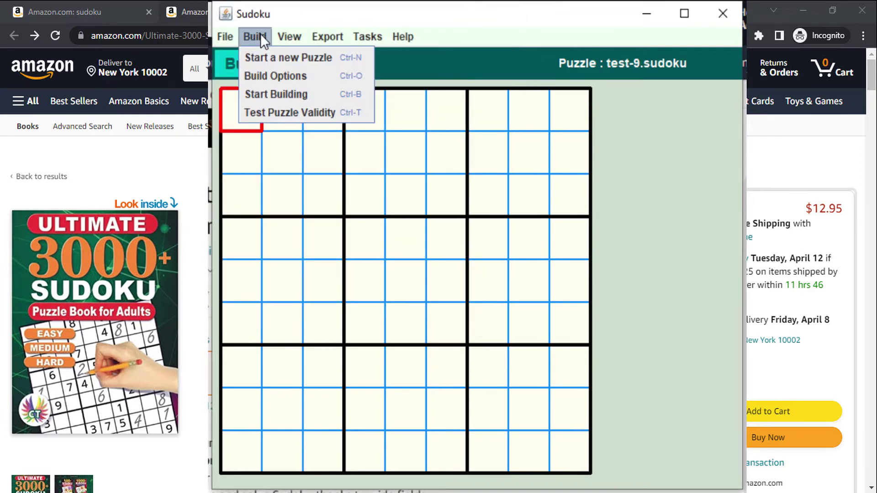
{"action": "left_click", "coordinate": [256, 75]}
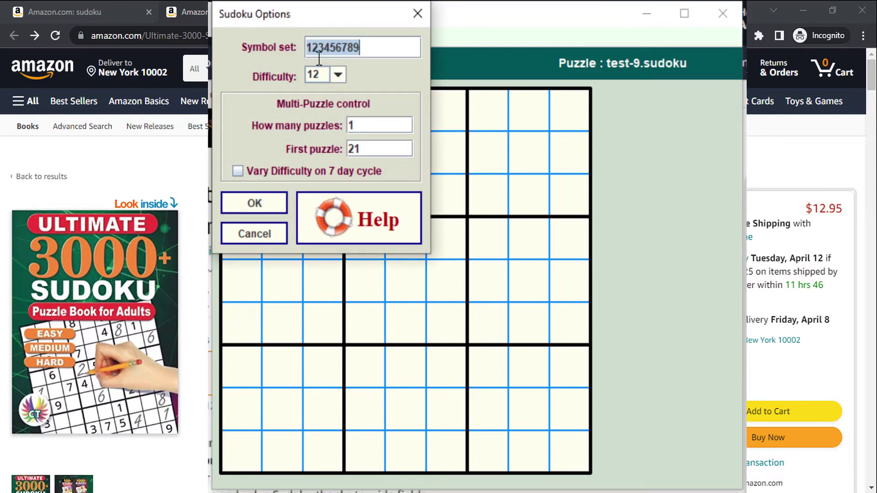
{"action": "left_click", "coordinate": [338, 76]}
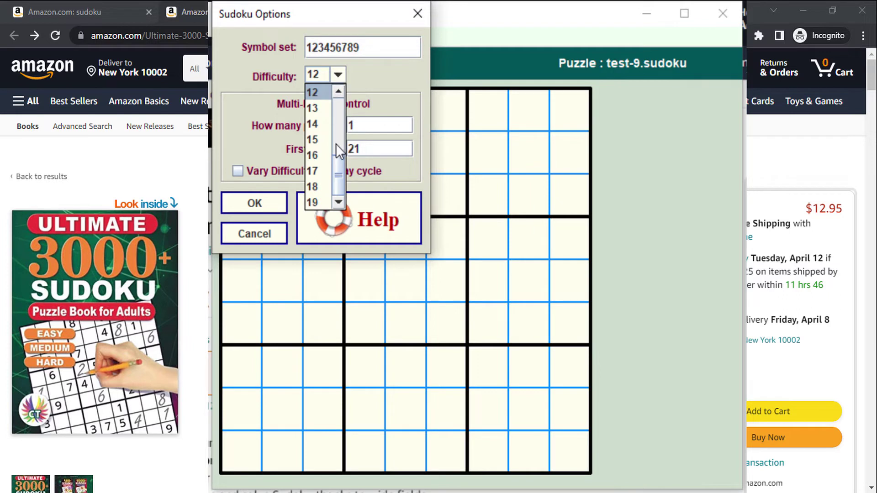
{"action": "mouse_move", "coordinate": [338, 186]}
{"action": "left_mouse_down"}
{"action": "mouse_move", "coordinate": [340, 117]}
{"action": "mouse_move", "coordinate": [338, 197]}
{"action": "mouse_move", "coordinate": [336, 180]}
{"action": "left_mouse_up"}
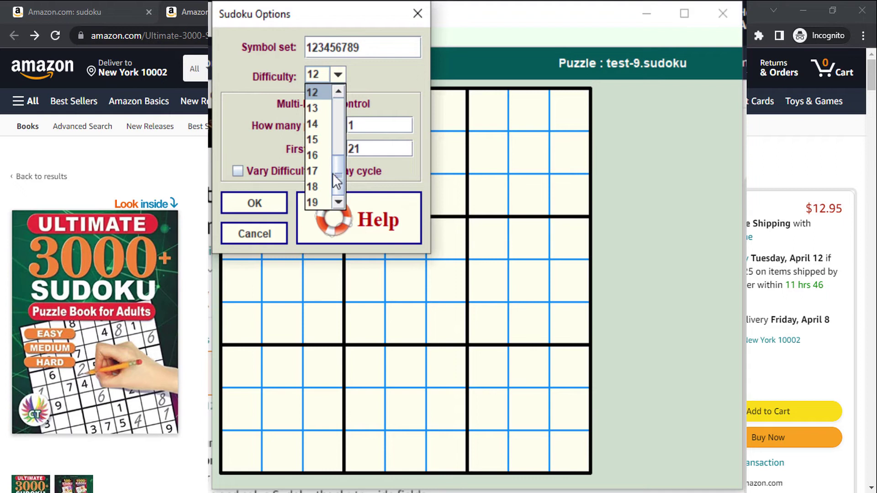
{"action": "left_click", "coordinate": [319, 153]}
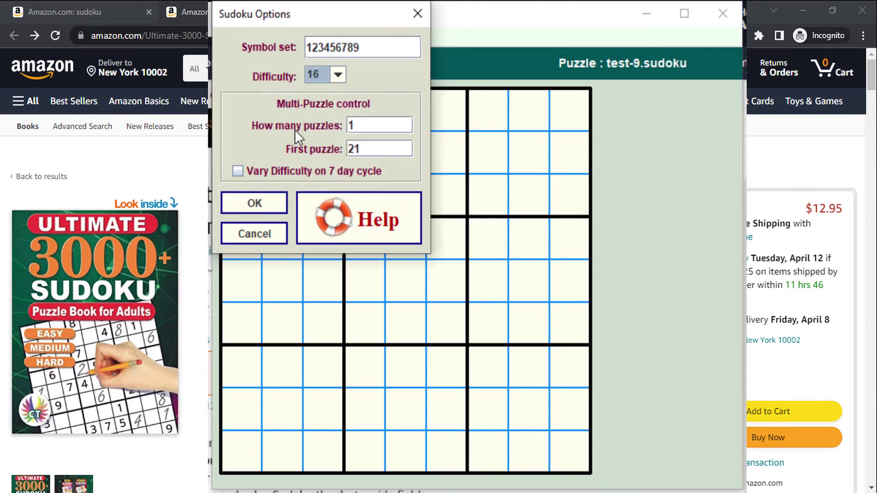
- Set the multi-puzzle control to make 10 puzzles with first puzzle 1, and apply the build options
{"action": "left_click", "coordinate": [358, 124]}
{"action": "key", "text": "BackSpace"}
{"action": "type", "text": "10"}
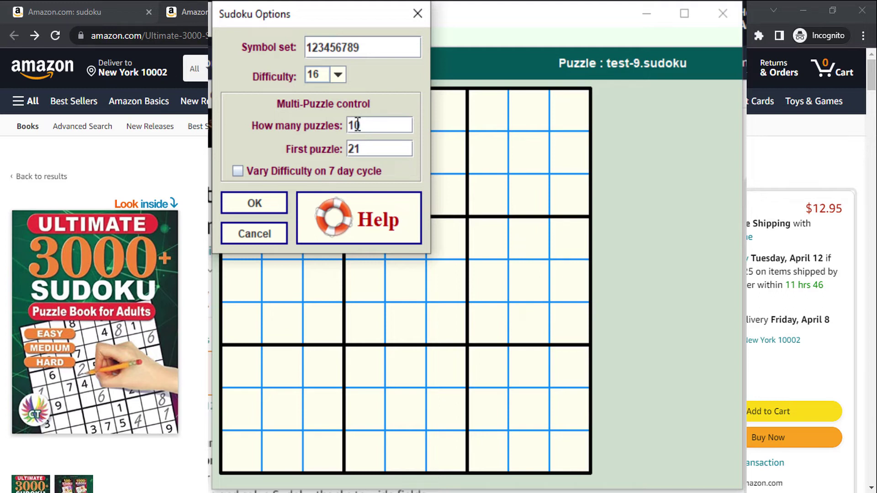
{"action": "left_click", "coordinate": [363, 149]}
{"action": "key", "text": "BackSpace"}
{"action": "key", "text": "BackSpace"}
{"action": "type", "text": "1"}
{"action": "left_click", "coordinate": [272, 203]}
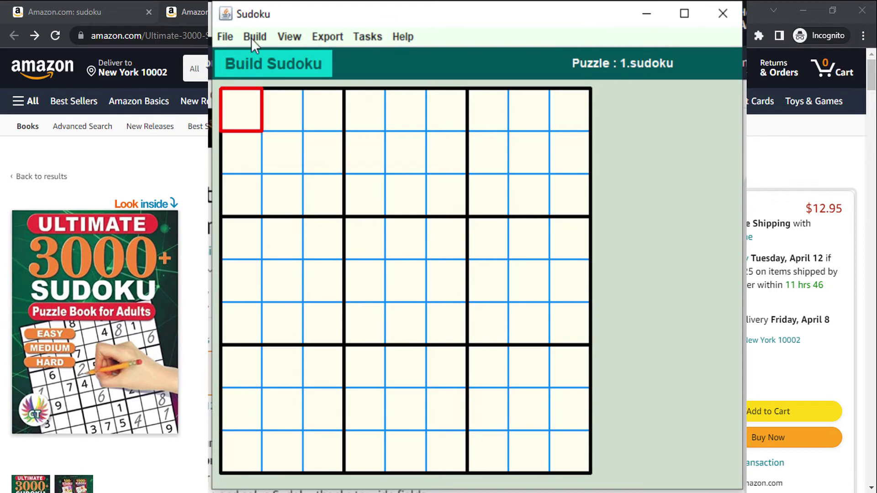
- Build the batch of sudoku puzzles with the applied options
{"action": "left_click", "coordinate": [251, 37]}
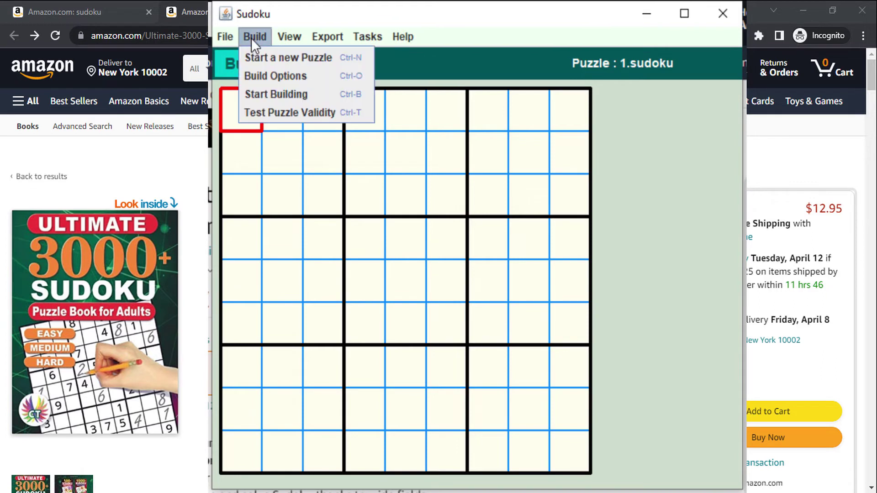
{"action": "left_click", "coordinate": [262, 95]}
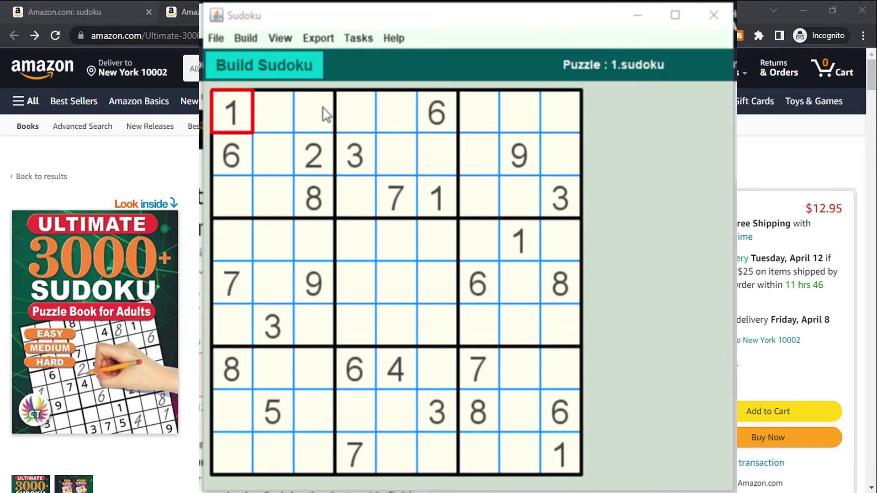
- Start a KDP puzzle book export of the sudoku puzzles with 20 pages and the Export KDP Puzzles option
{"action": "left_click", "coordinate": [316, 37]}
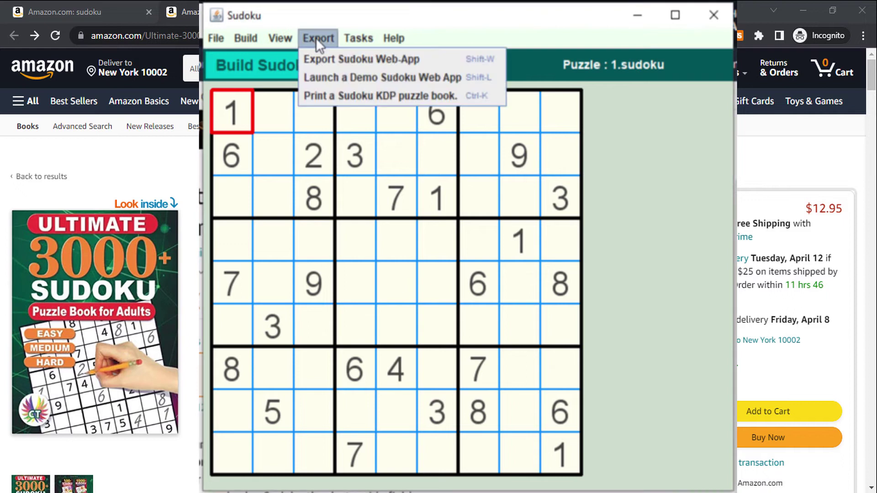
{"action": "left_click", "coordinate": [333, 96]}
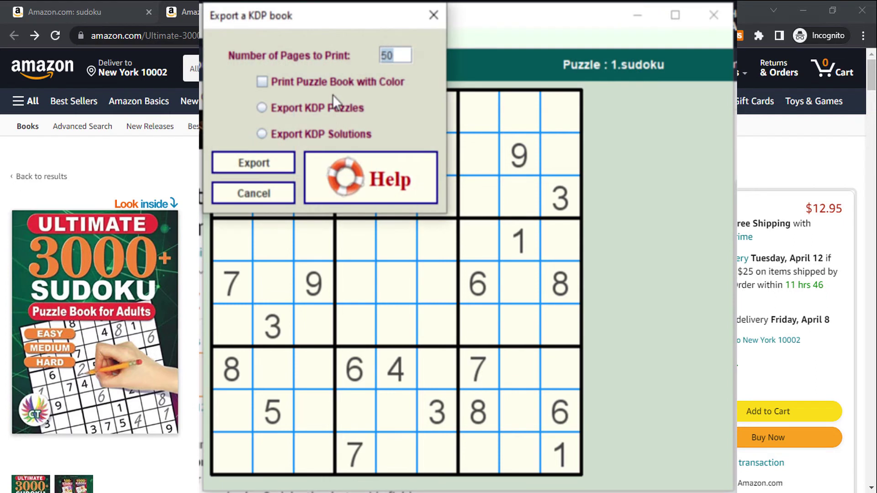
{"action": "left_click", "coordinate": [332, 96]}
{"action": "key", "text": "BackSpace"}
{"action": "key", "text": "BackSpace"}
{"action": "type", "text": "20"}
{"action": "left_click", "coordinate": [268, 164]}
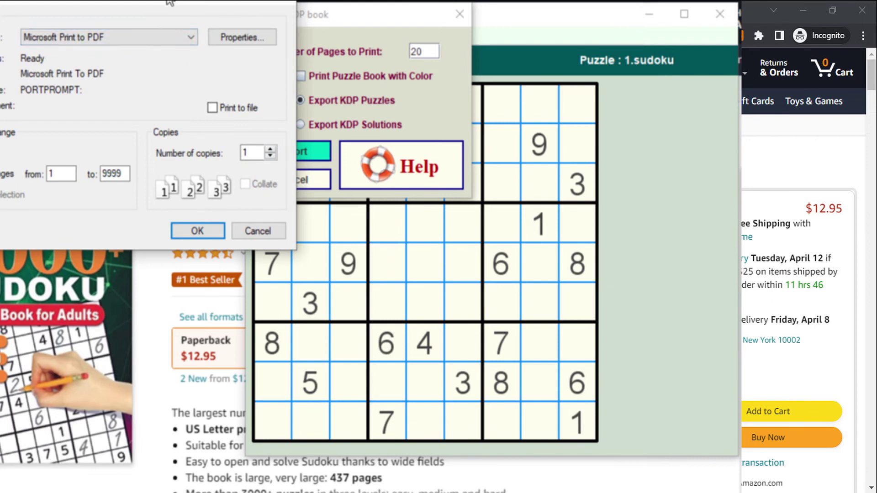
- Set the paper size of the Microsoft Print to PDF printer to A4, keeping the portrait orientation
{"action": "left_click_drag", "start_coordinate": [168, 2], "coordinate": [476, 59]}
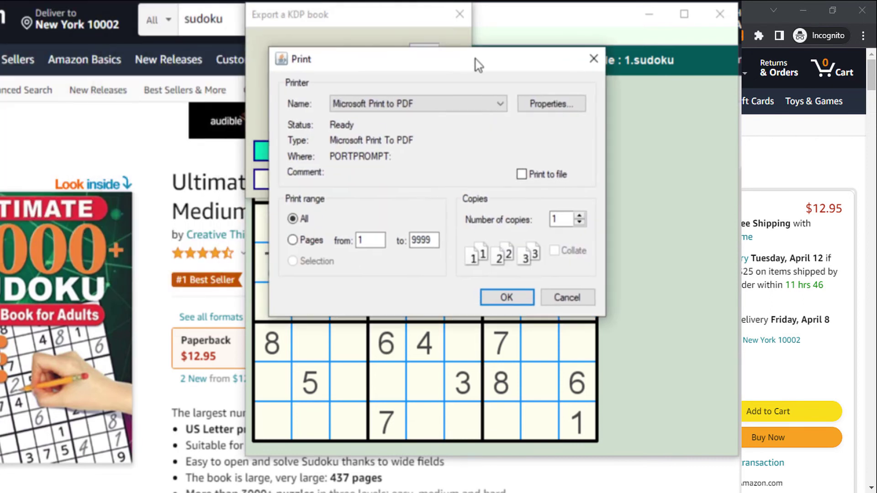
{"action": "left_click", "coordinate": [546, 105]}
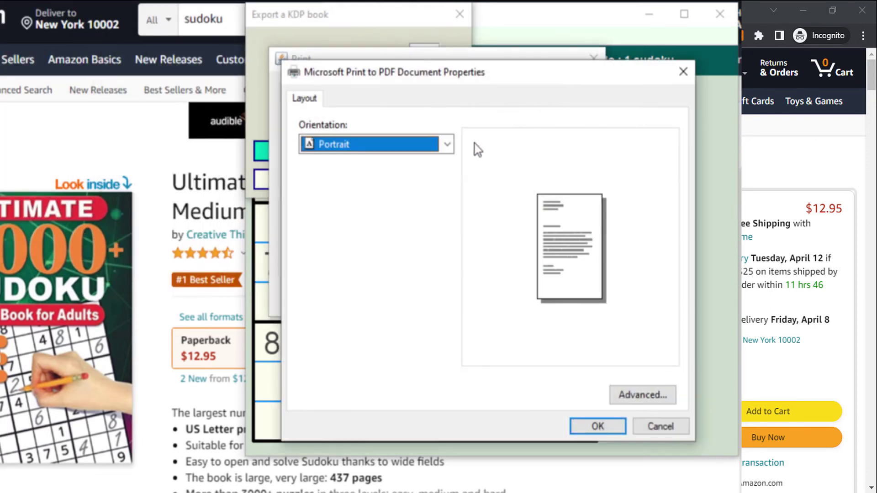
{"action": "left_click", "coordinate": [445, 146]}
{"action": "left_click", "coordinate": [445, 146]}
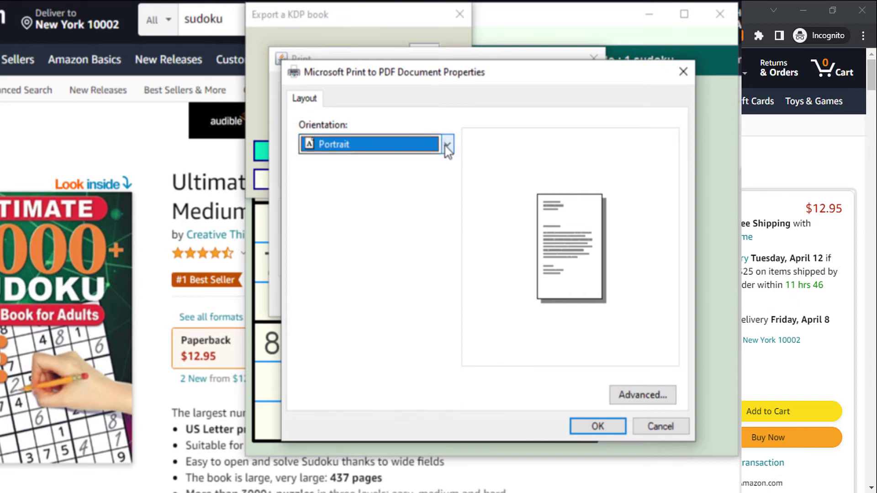
{"action": "left_click", "coordinate": [632, 396]}
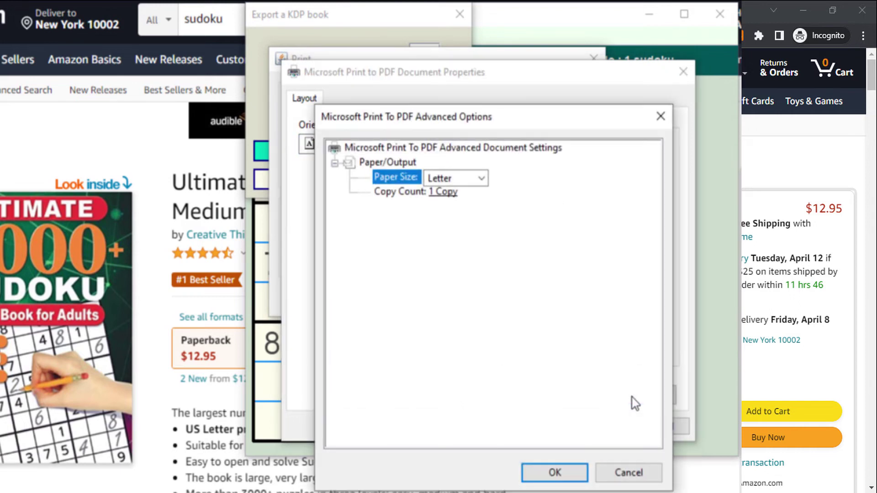
{"action": "left_click", "coordinate": [481, 178]}
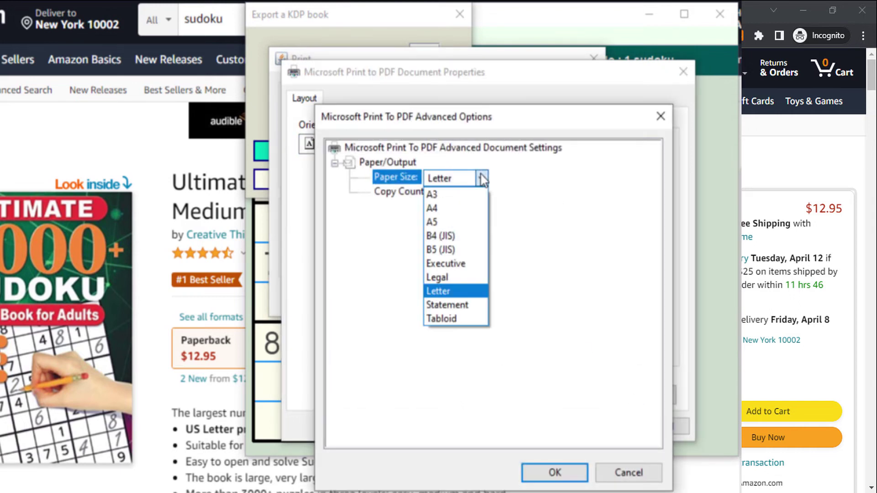
{"action": "left_click", "coordinate": [466, 209]}
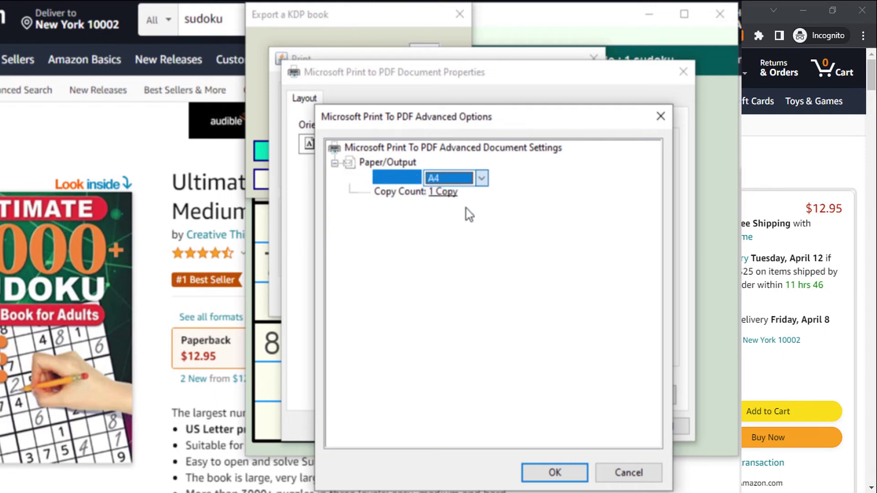
{"action": "left_click", "coordinate": [556, 475]}
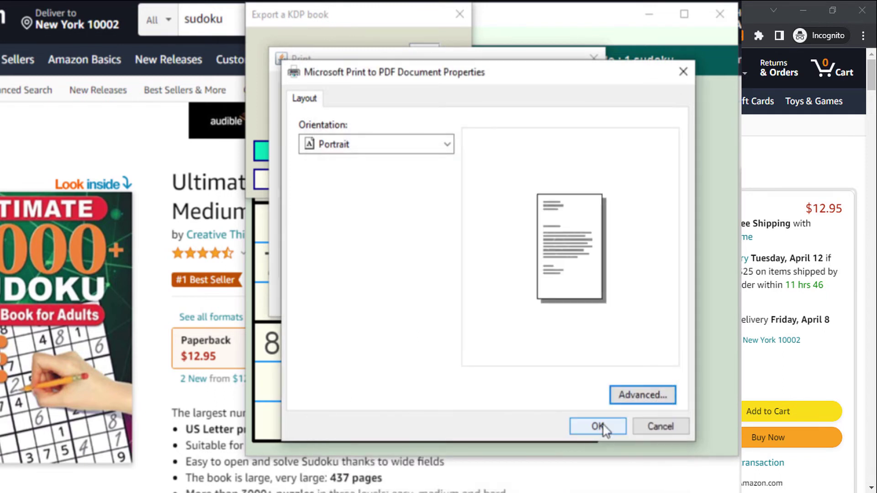
{"action": "left_click", "coordinate": [603, 424]}
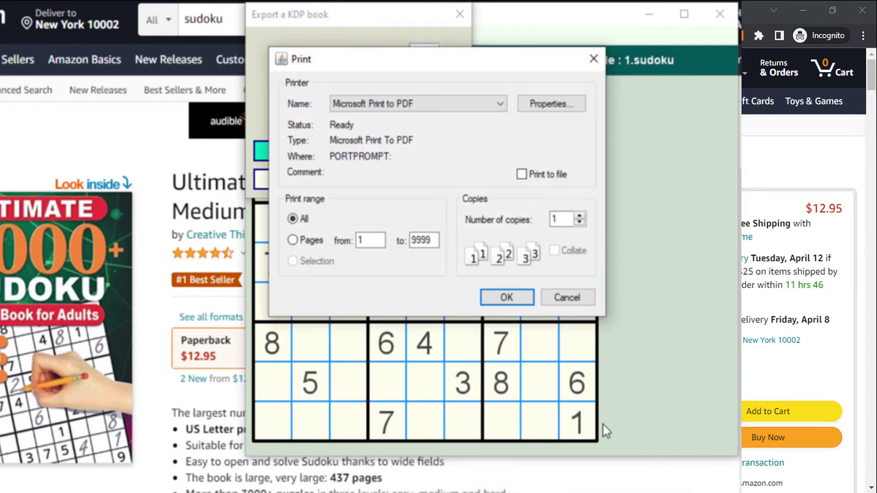
- Print the puzzle book to a PDF named "test-8" in the Suodku folder and close the KDP export dialog
{"action": "left_click", "coordinate": [507, 298]}
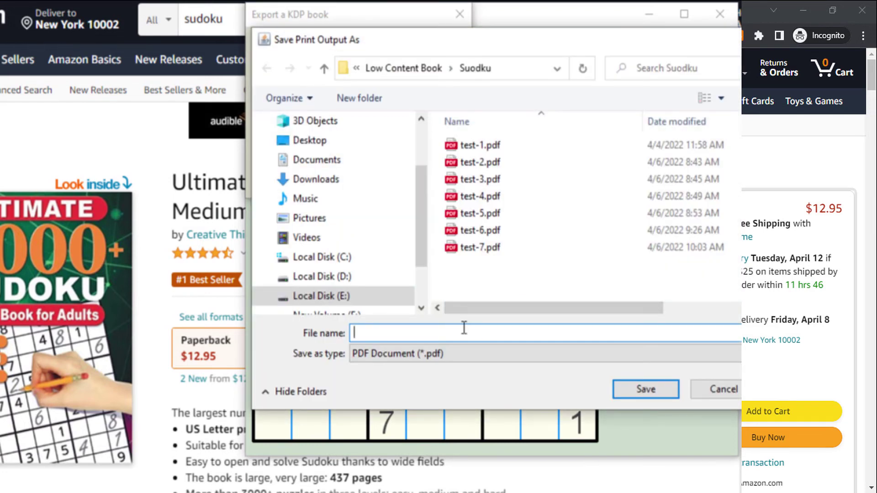
{"action": "type", "text": "test"}
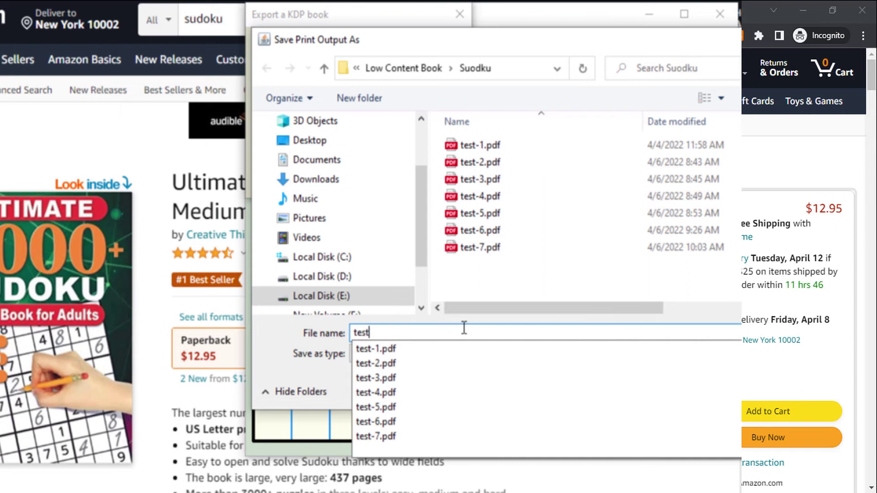
{"action": "type", "text": "-8"}
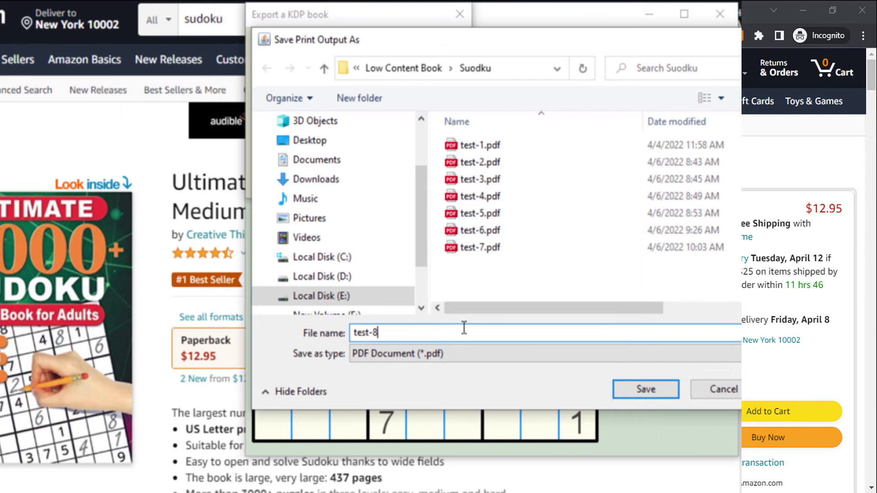
{"action": "left_click", "coordinate": [638, 392]}
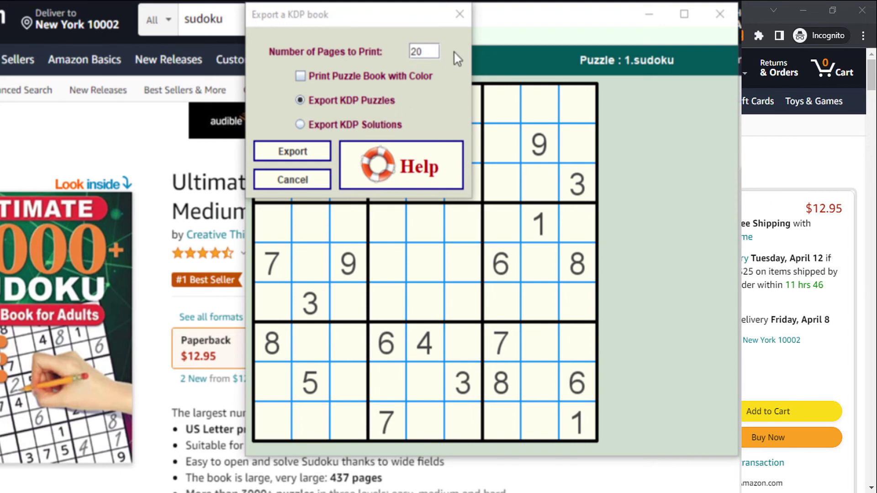
{"action": "left_click", "coordinate": [460, 13]}
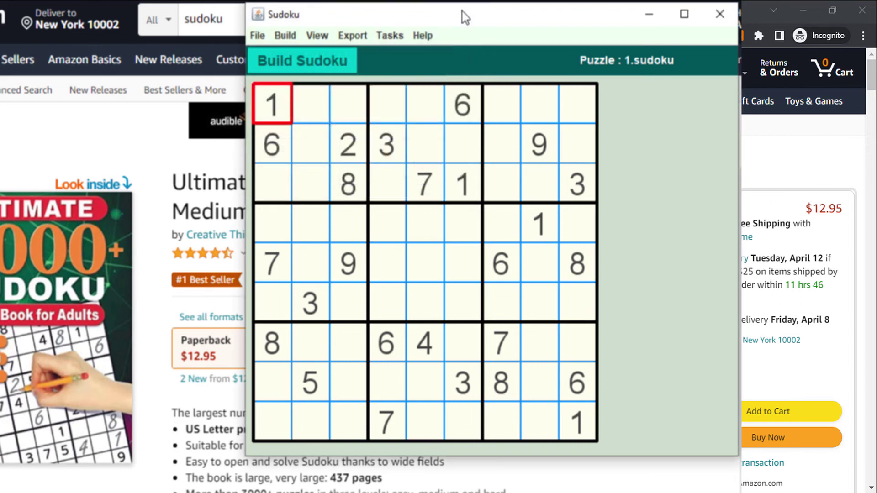
- Switch to File Explorer, open test-8.pdf from the Suodku folder and look through its puzzle pages to the end
{"action": "key", "text": "alt+Tab"}
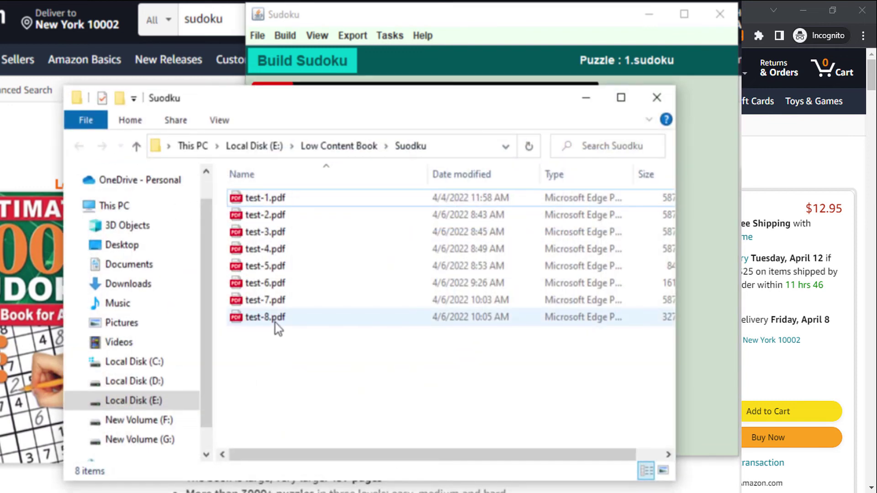
{"action": "left_click", "coordinate": [276, 323]}
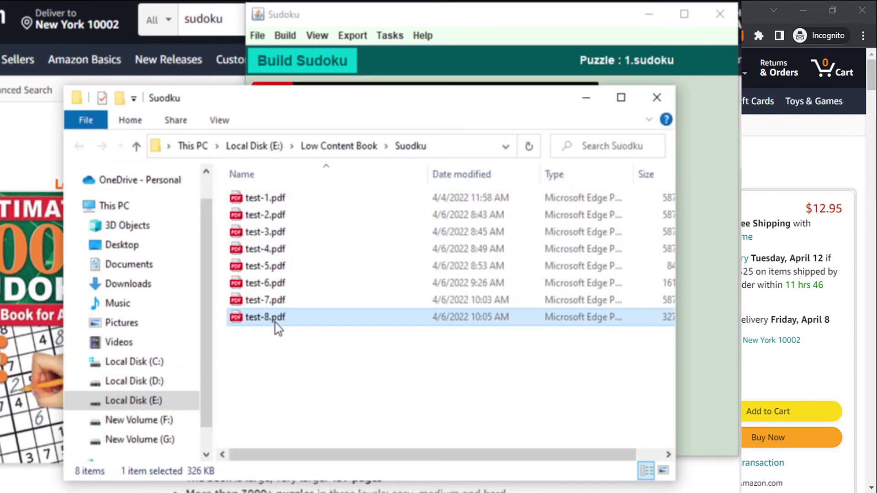
{"action": "double_click", "coordinate": [276, 322]}
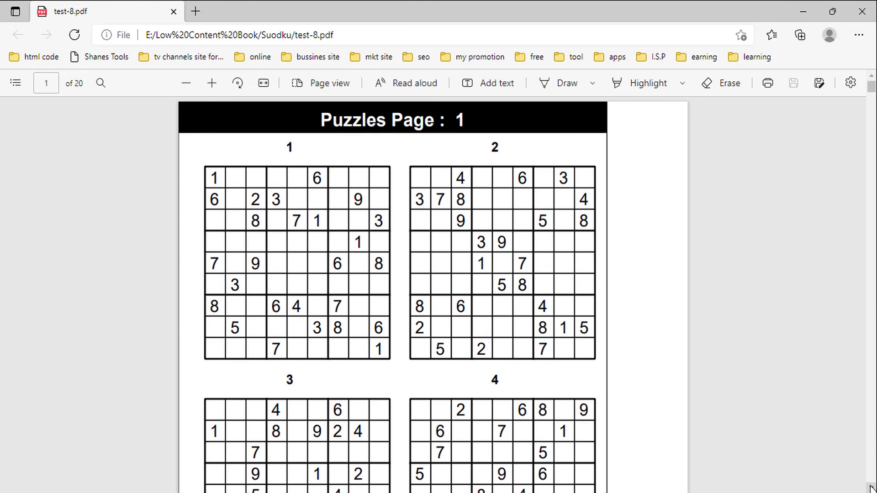
{"action": "scroll", "coordinate": [870, 488], "scroll_direction": "down", "scroll_amount": 13}
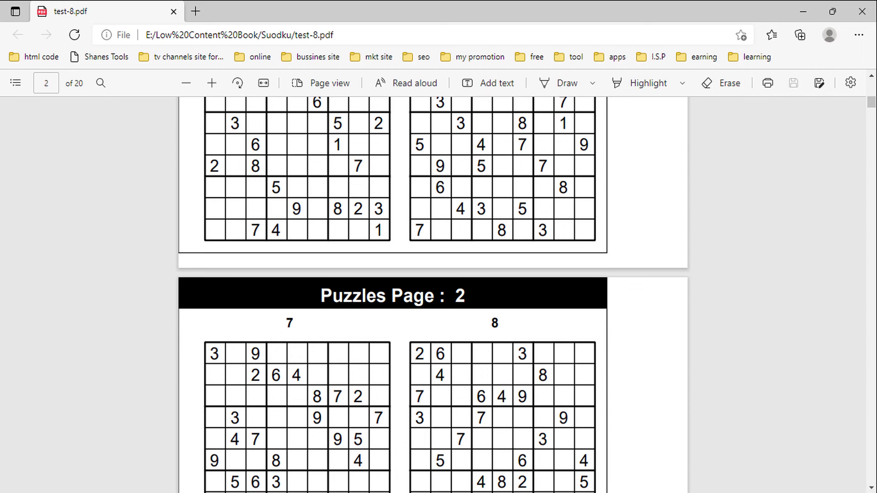
{"action": "left_click_drag", "start_coordinate": [872, 103], "coordinate": [871, 485]}
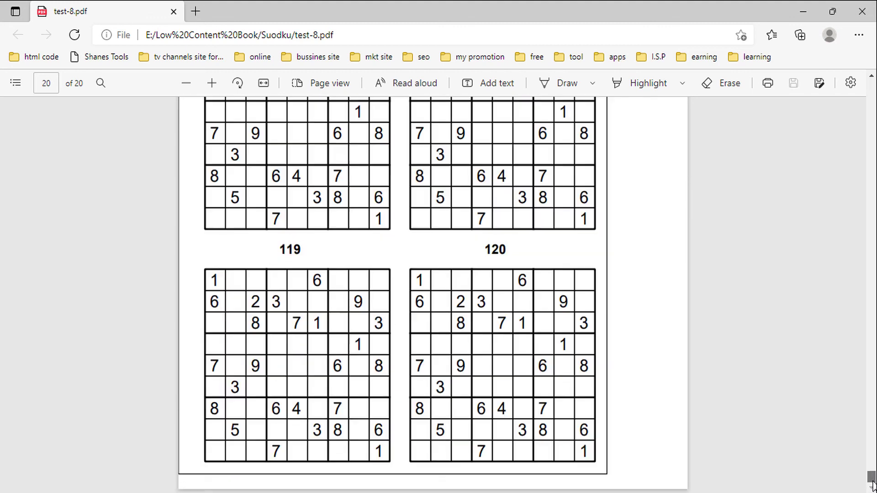